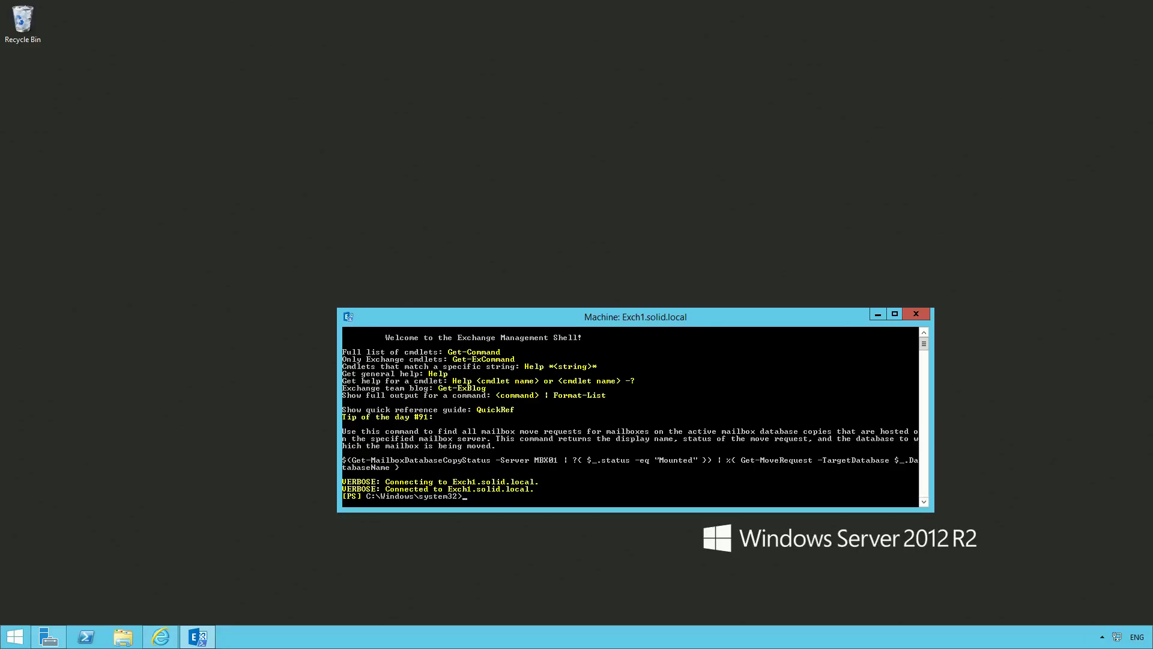
Run Get-OrganizationConfig | fl *SCL* in the shell, showing the SCL junk threshold of 4
right_click(511, 439)
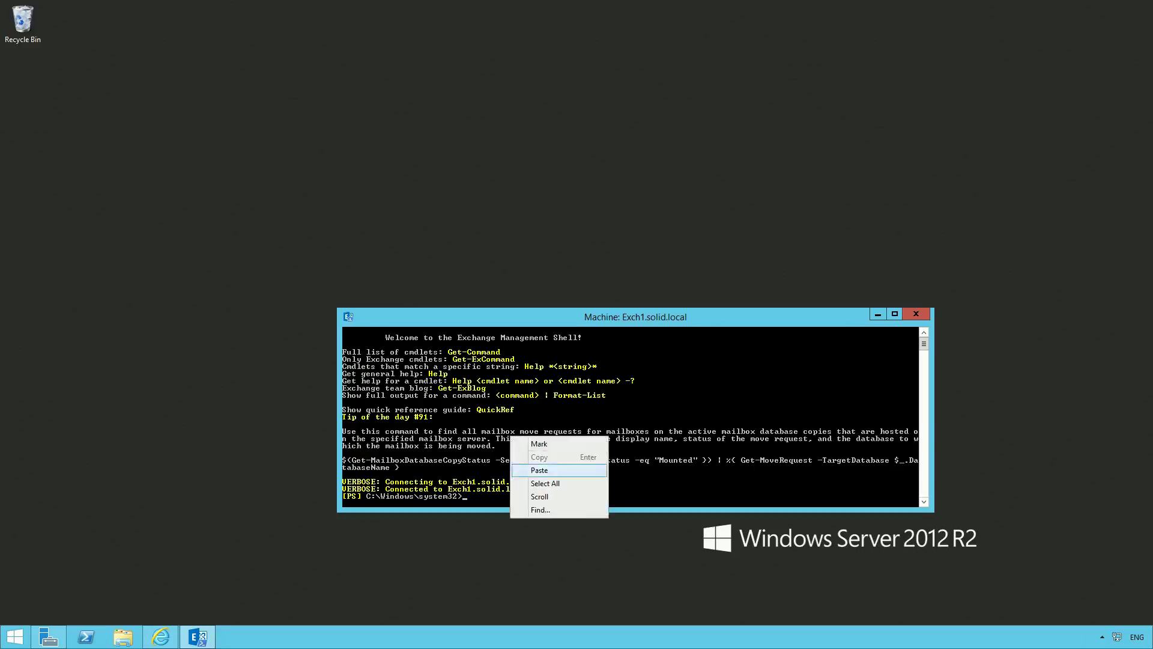
click(539, 470)
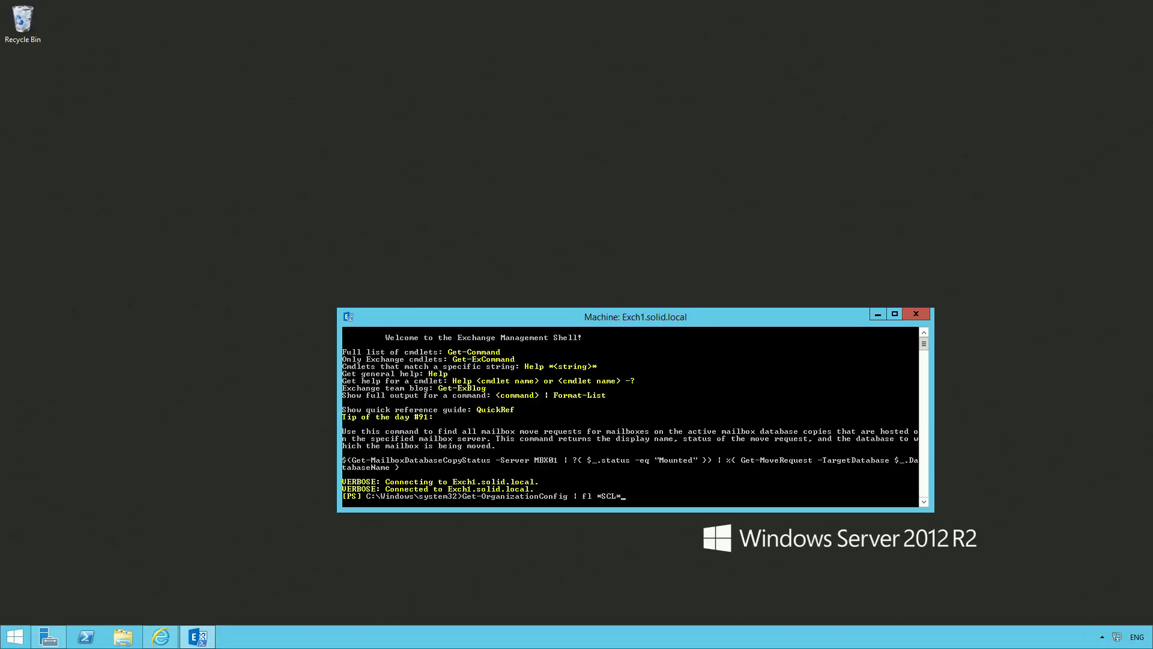
key(Return)
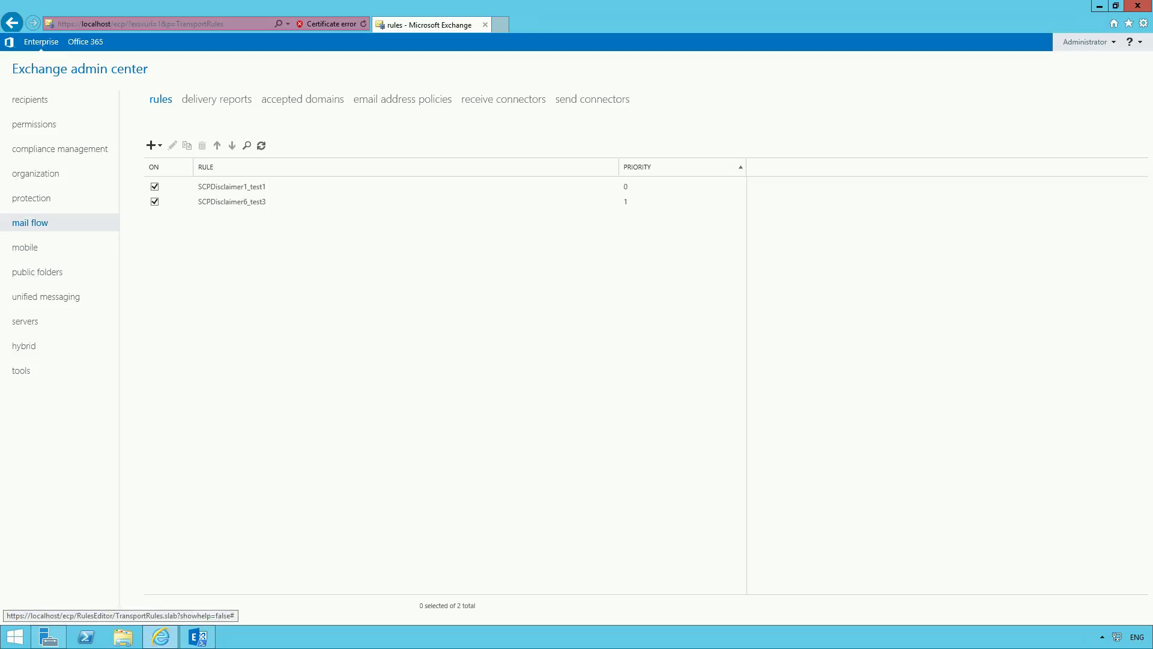
Start a blank new mail flow rule and expand it to show more options
click(152, 145)
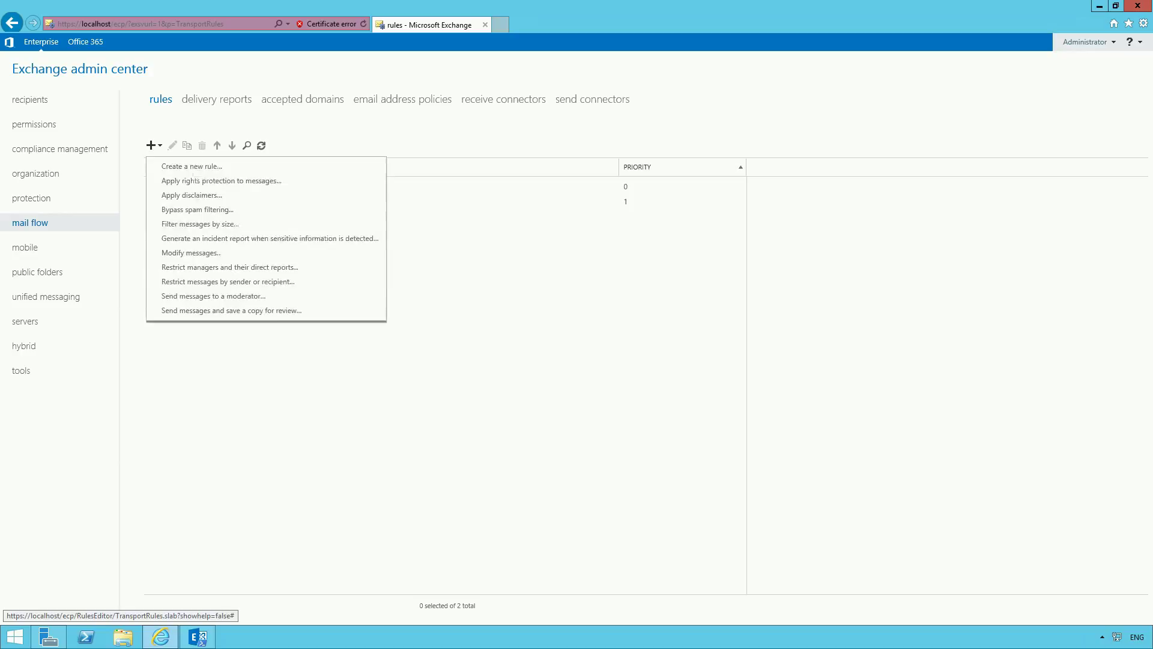
click(192, 166)
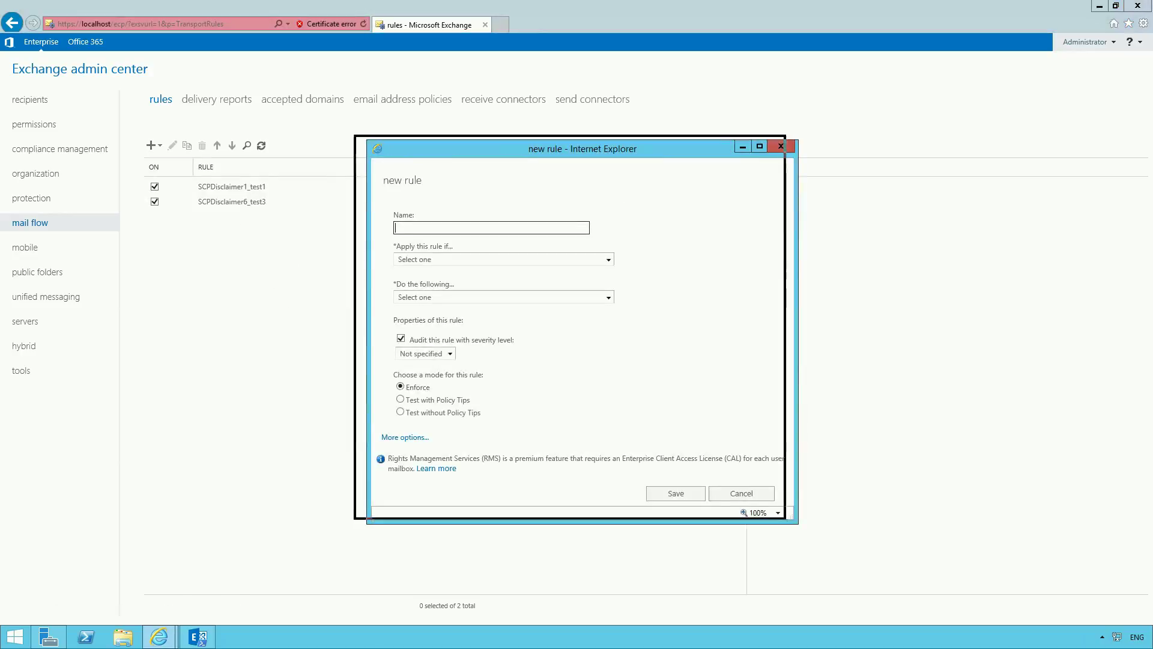
drag(508, 132, 507, 132)
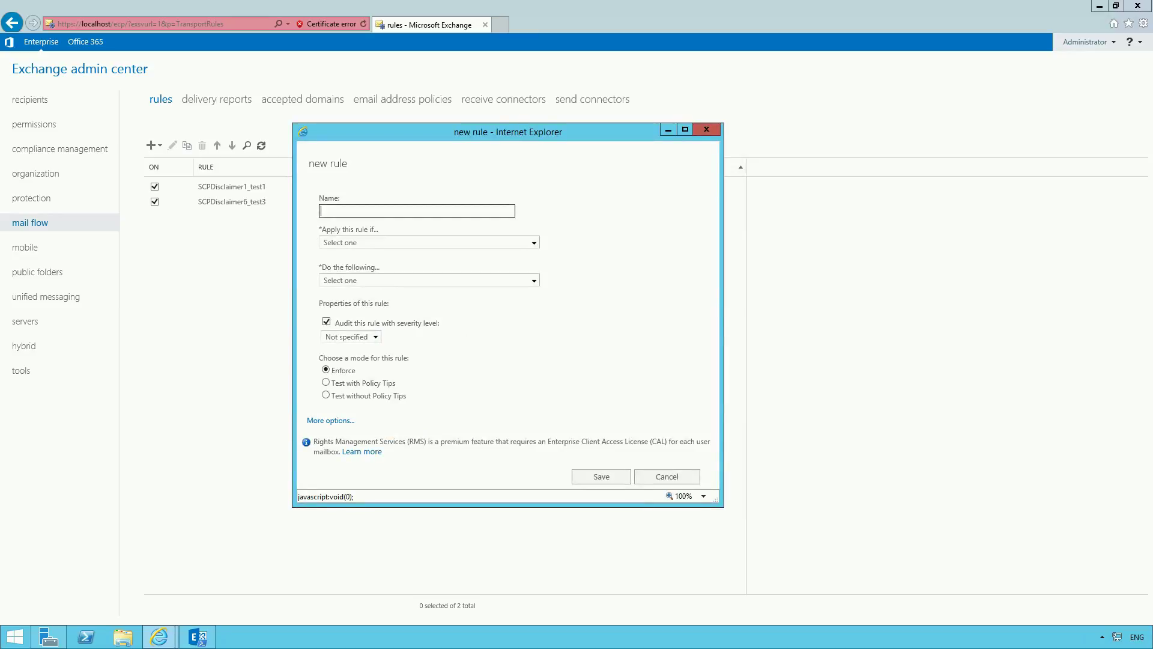
click(329, 419)
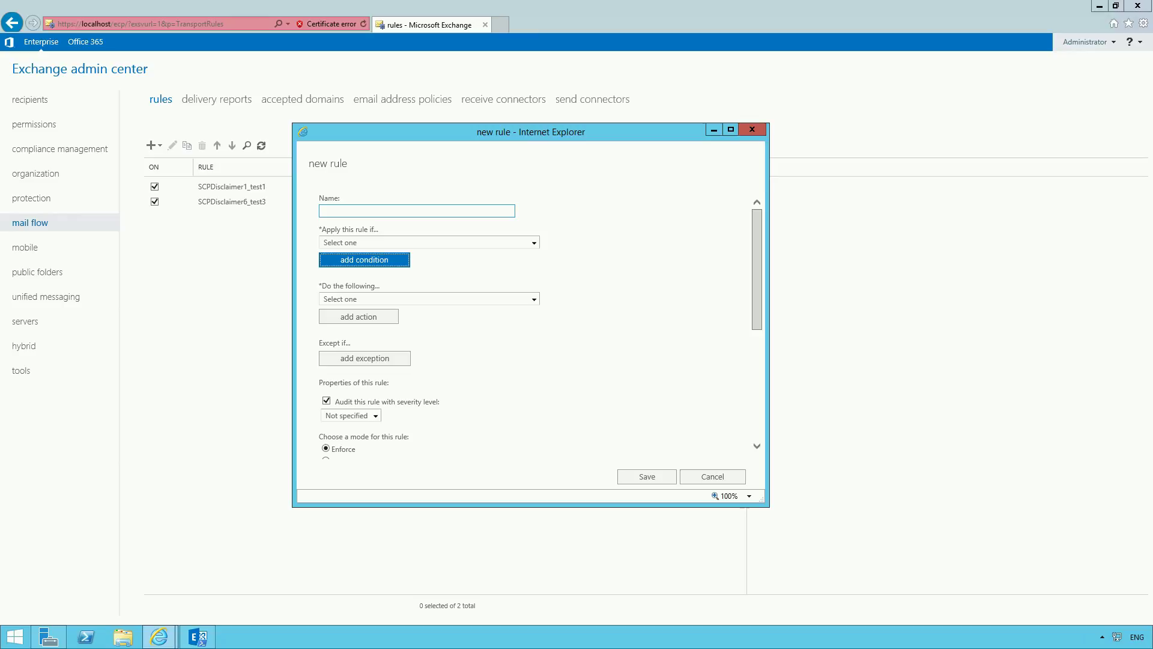
text(Move Spam to Junk folder)
Apply the rule when the X-MailCleaner-SpamCheck header matches the pattern 'spam'
click(533, 242)
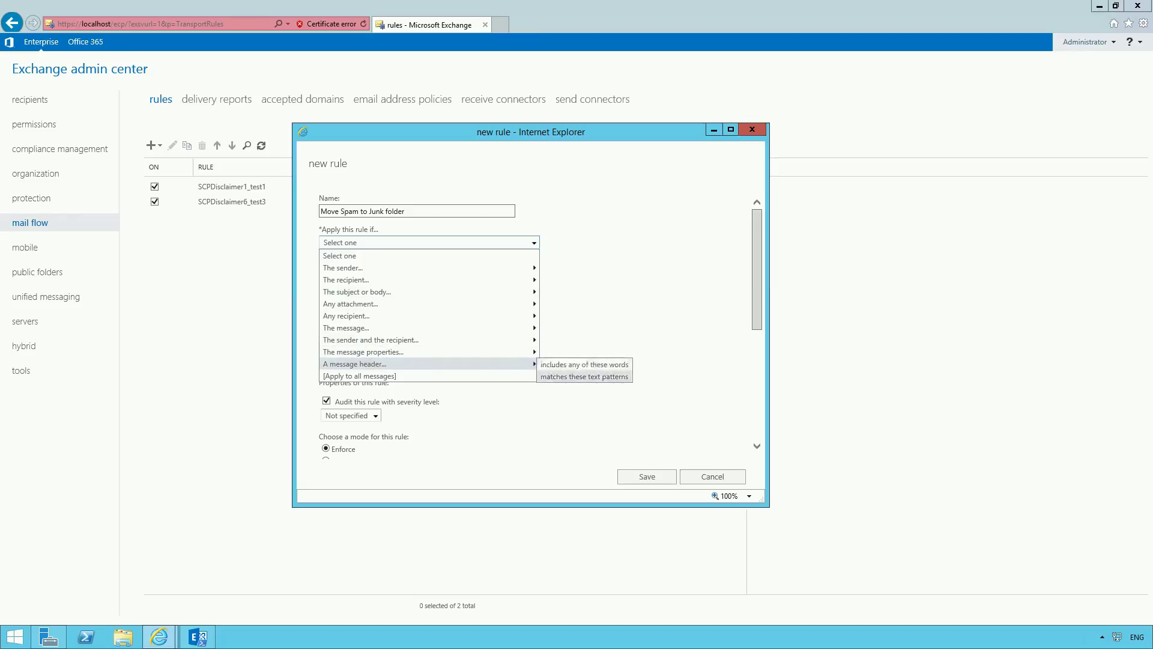
click(585, 376)
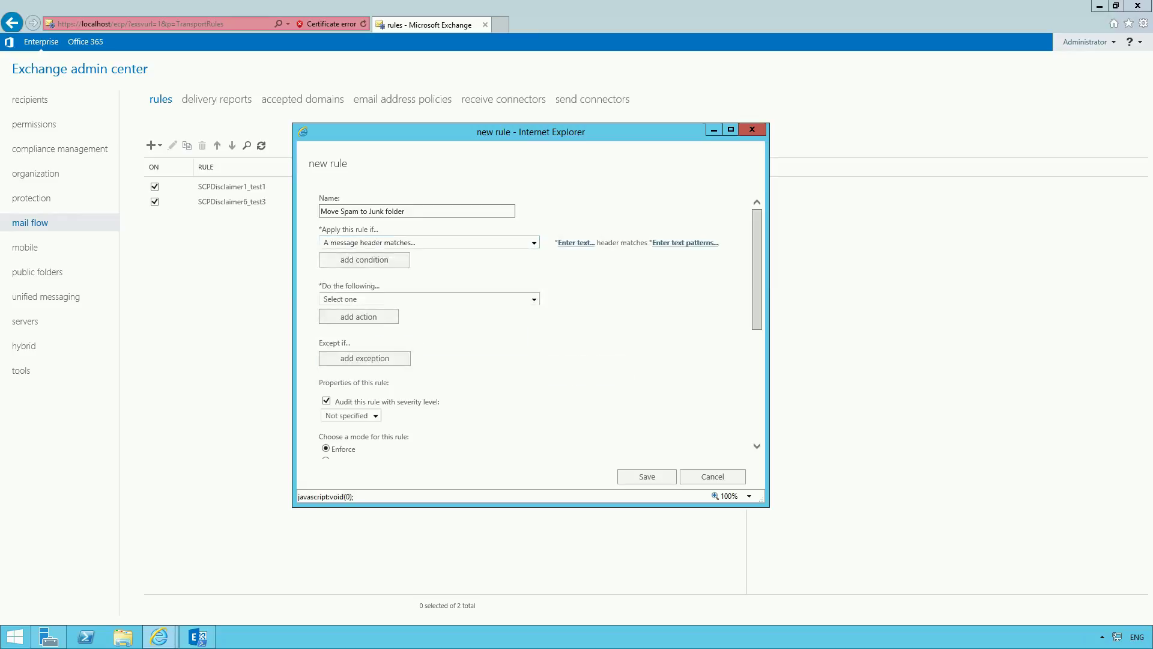
click(576, 242)
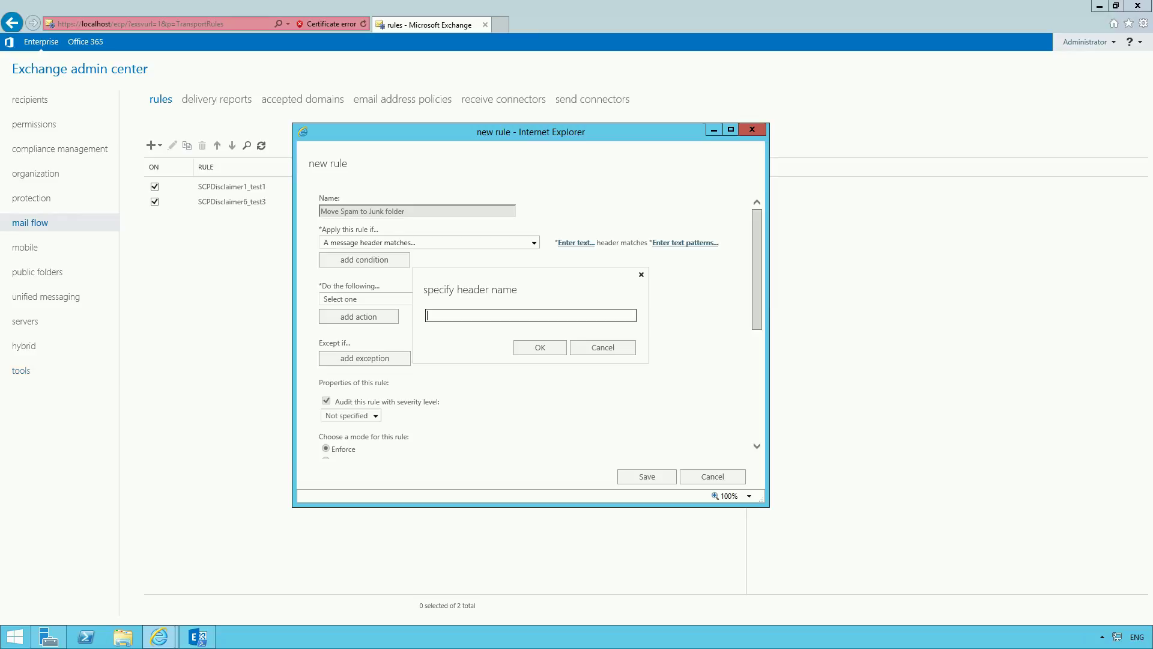
text(X-MailCleaner-SpamCheck)
click(539, 347)
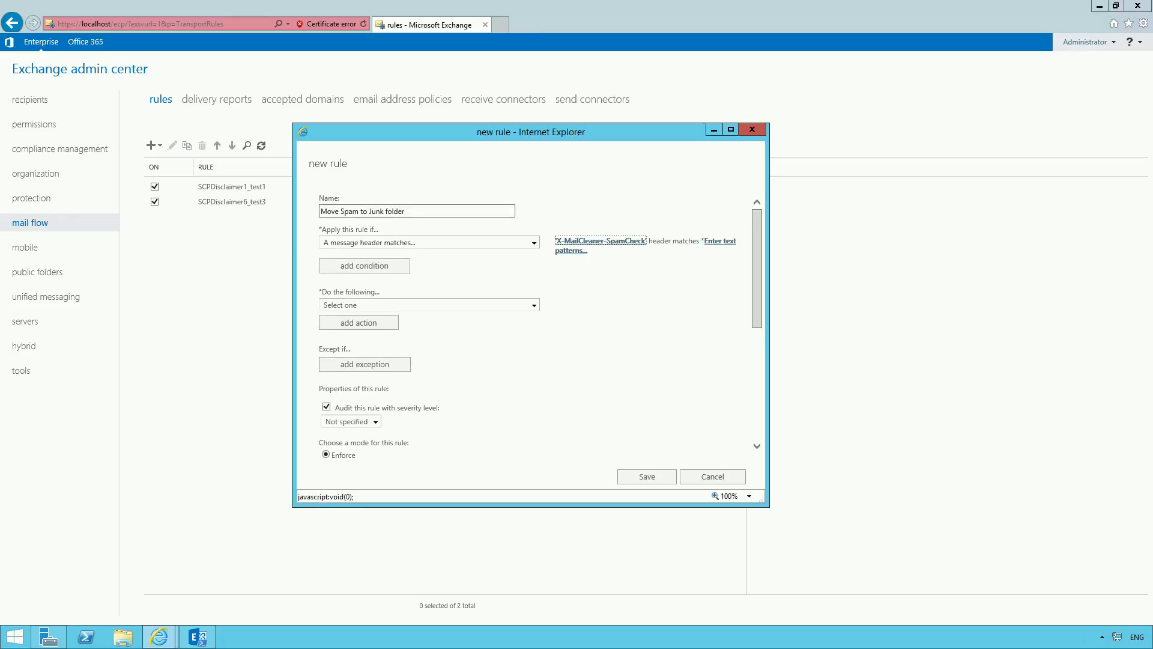
click(719, 241)
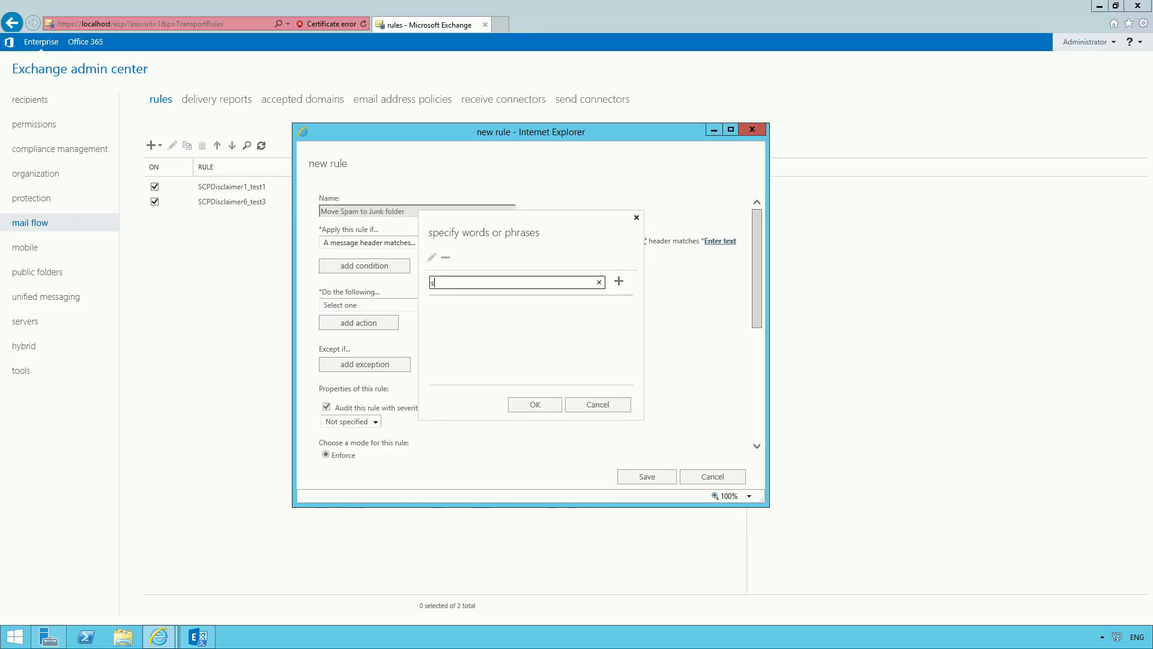
text(spam)
click(619, 281)
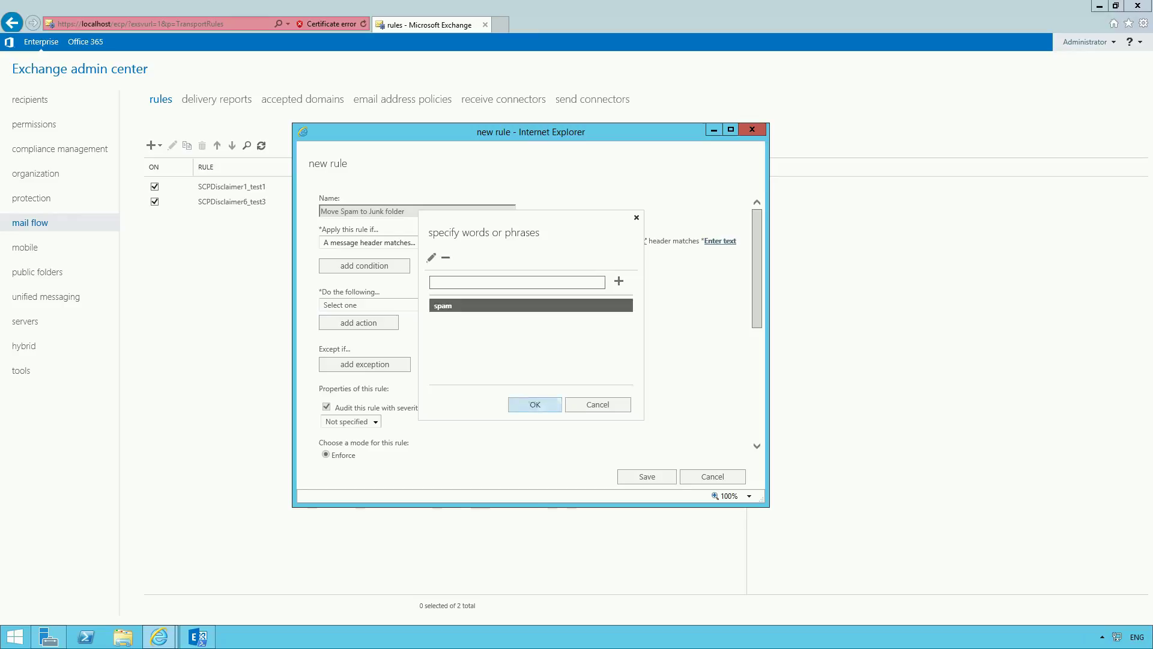
click(535, 404)
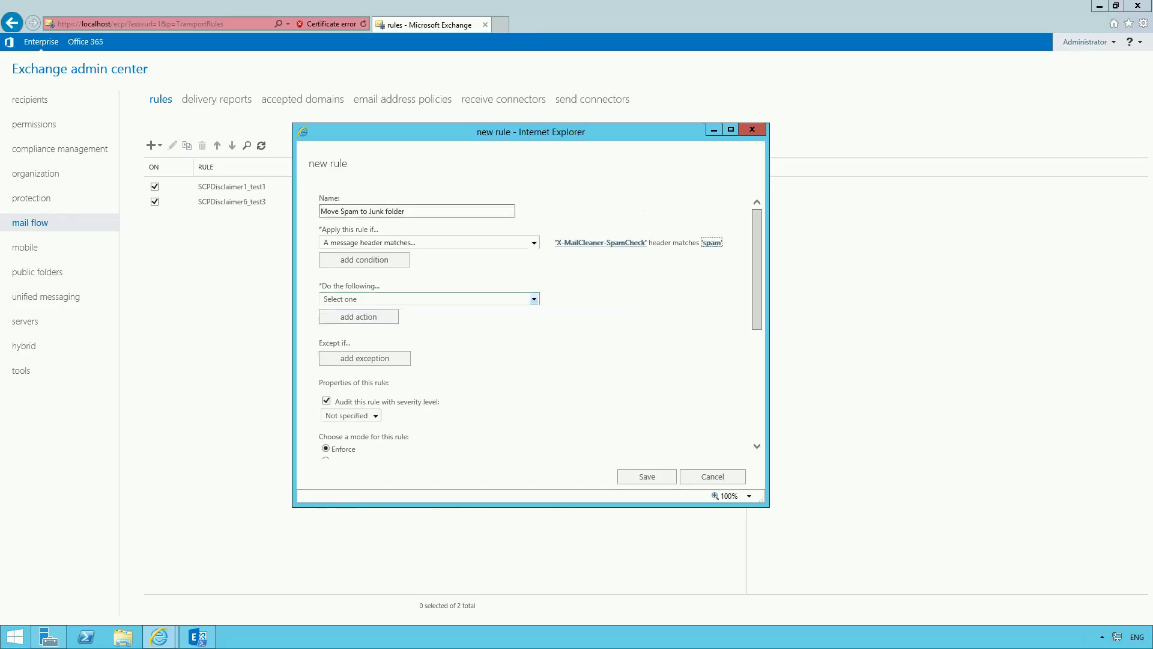
Make the rule's action set the spam confidence level (SCL) to 5
click(533, 297)
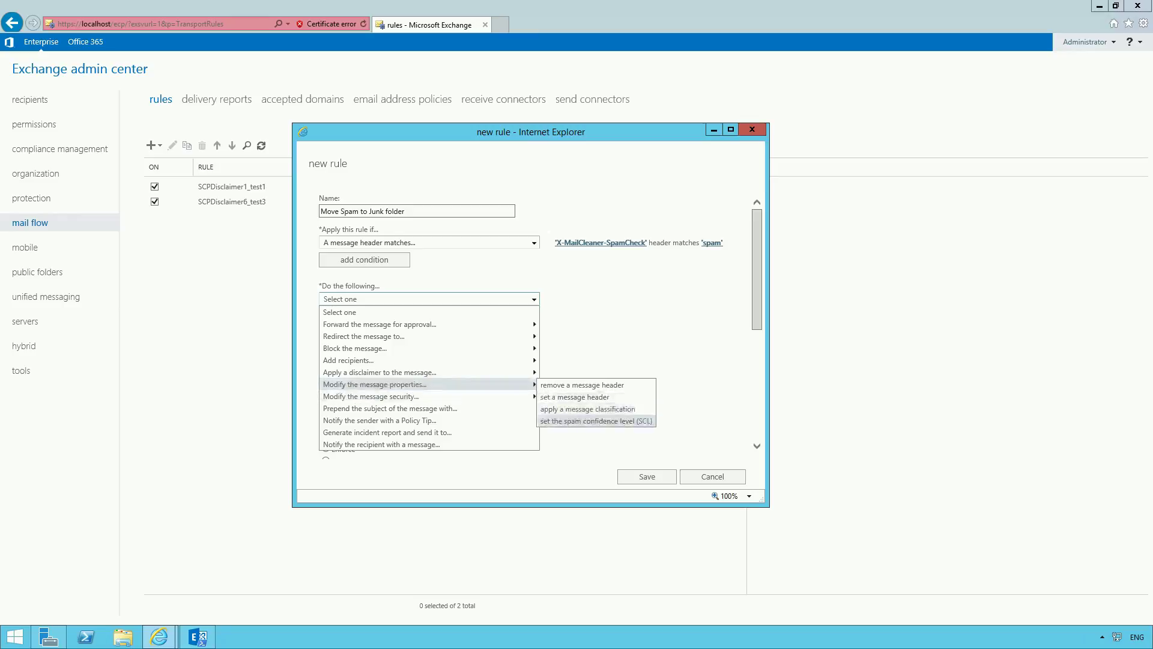
click(595, 420)
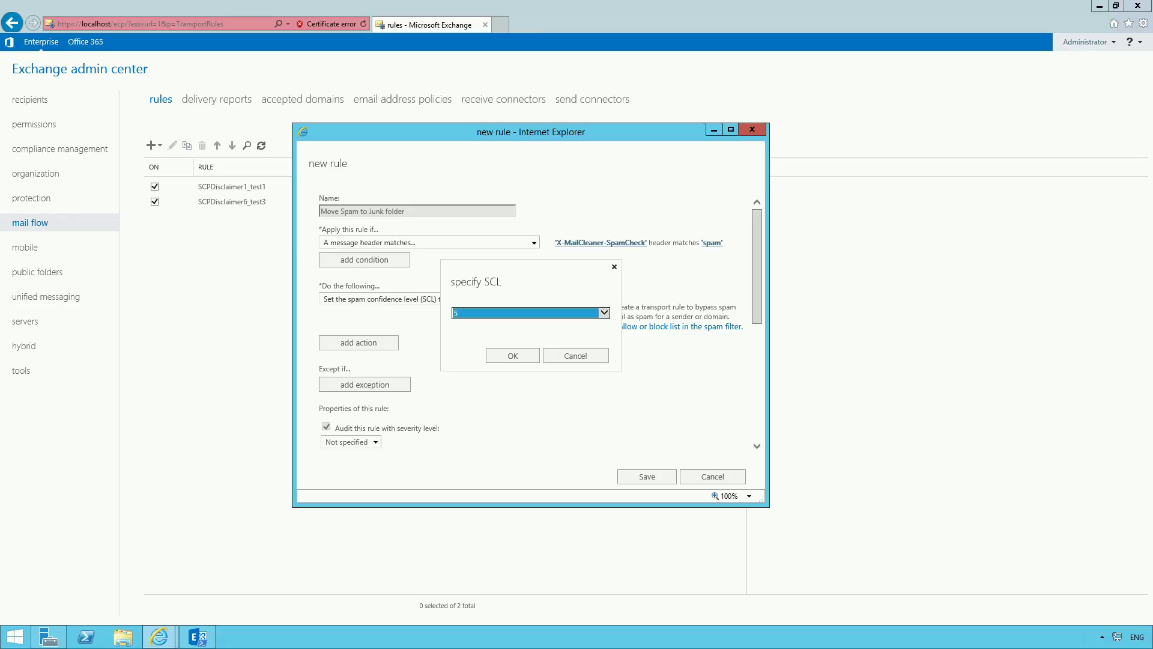
key(Return)
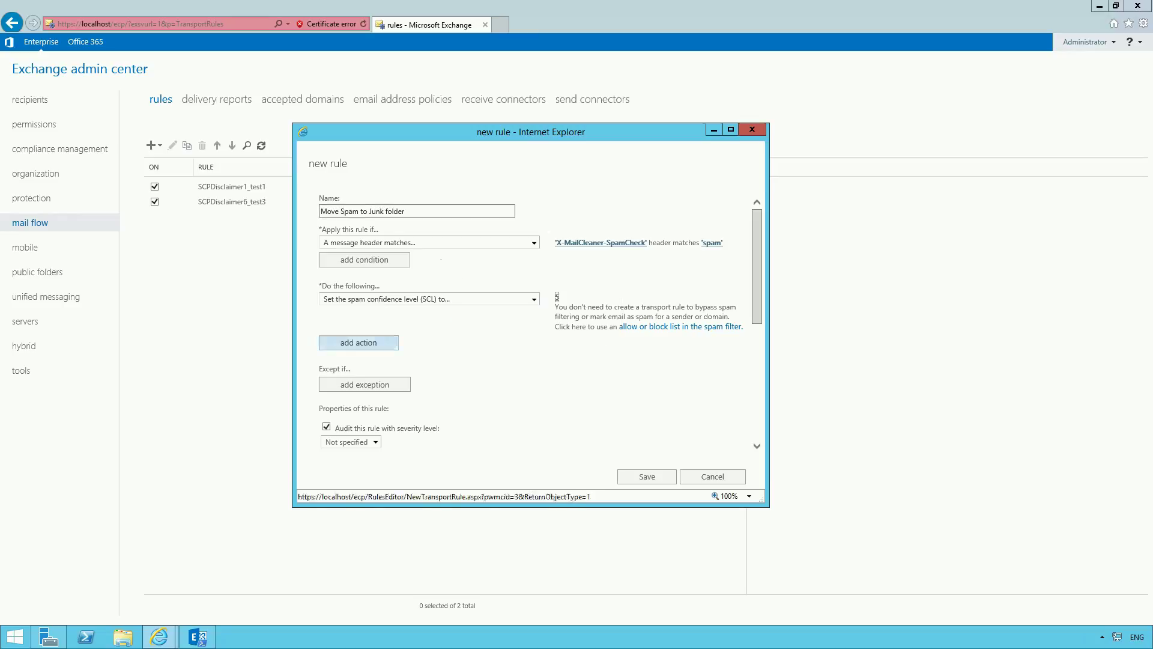
Add an exception for X-MailCleaner-SpamCheck matching 'not spam' and save the rule
click(364, 384)
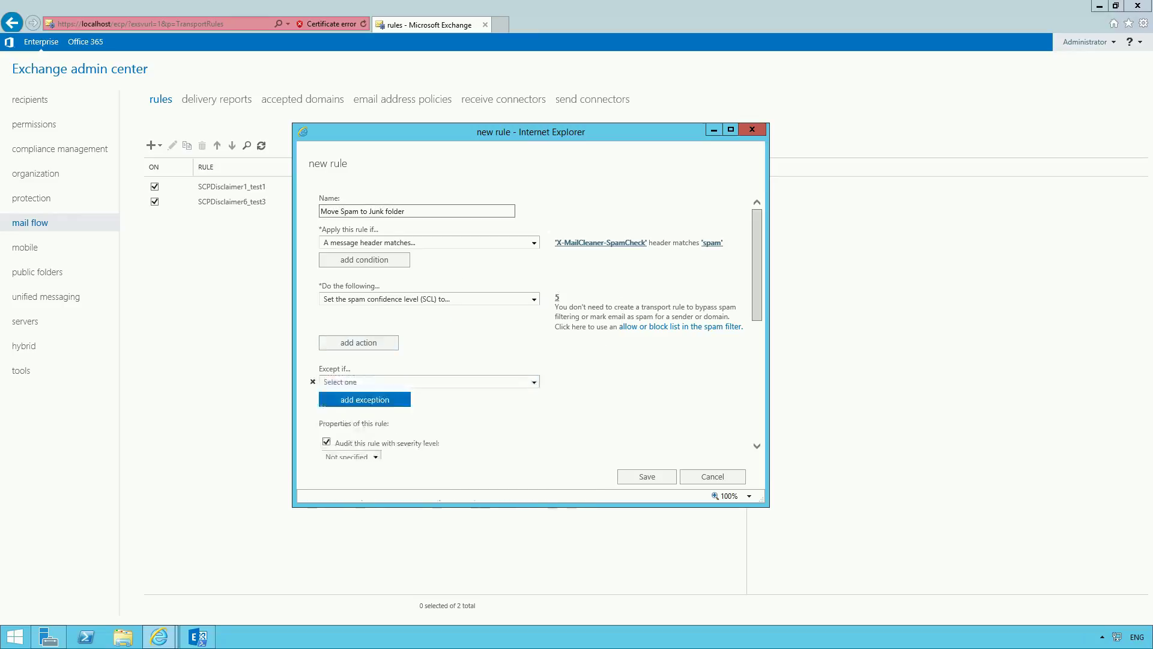
click(534, 382)
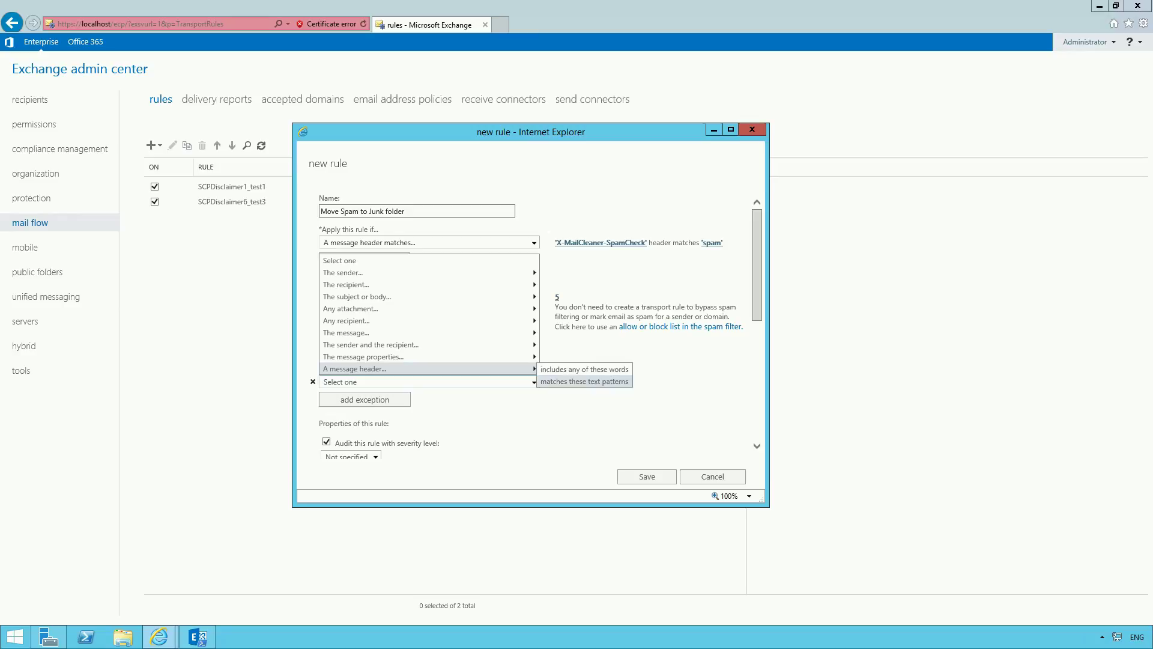
click(584, 381)
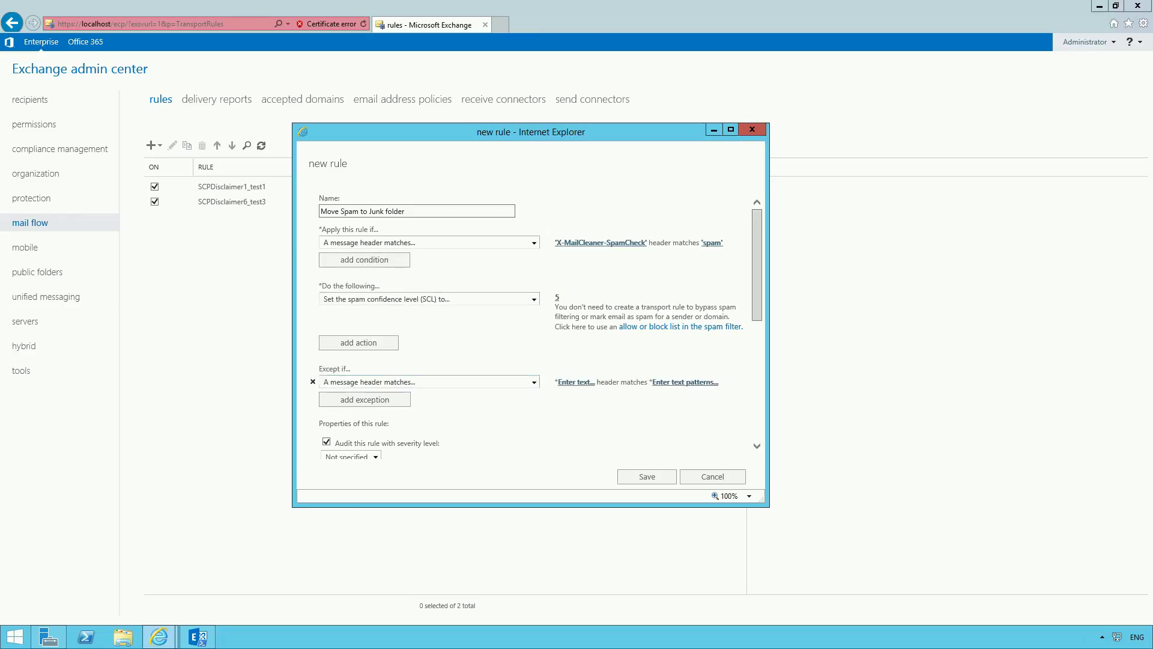
click(575, 381)
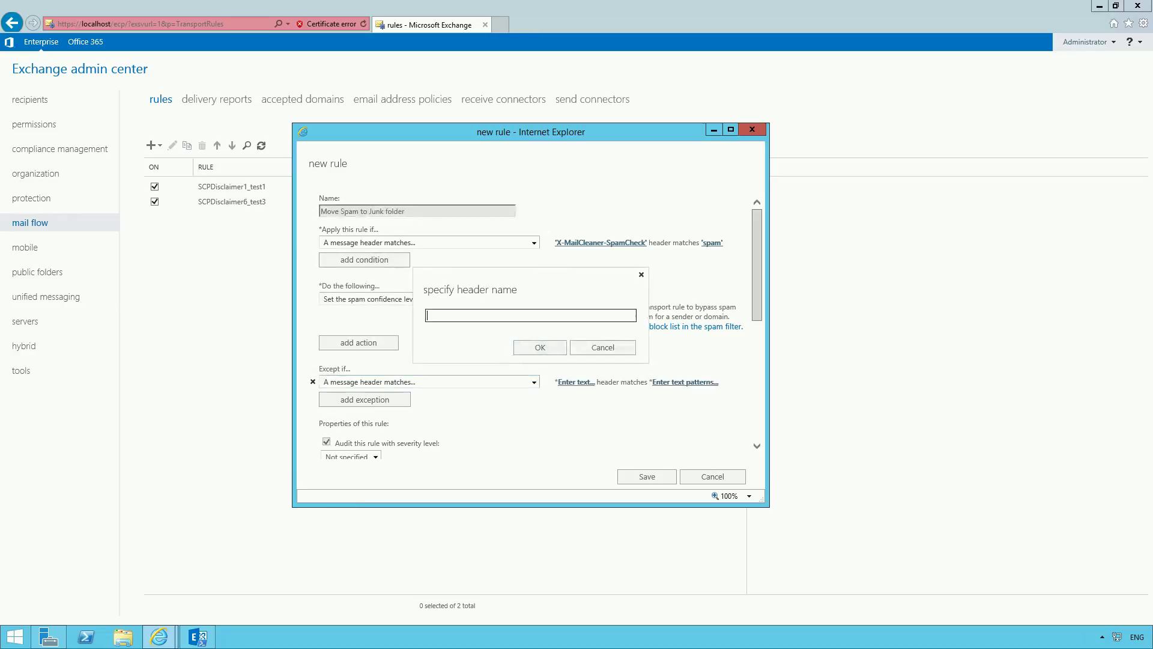
text(X-MailCleaner-SpamCheck)
click(540, 346)
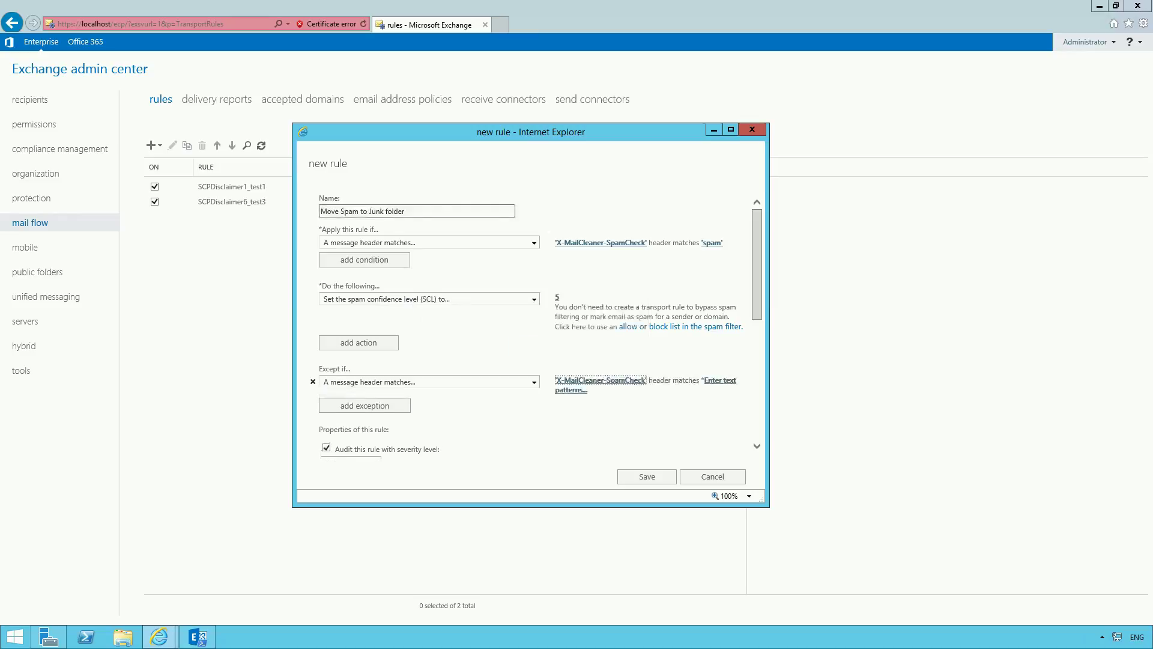
click(719, 380)
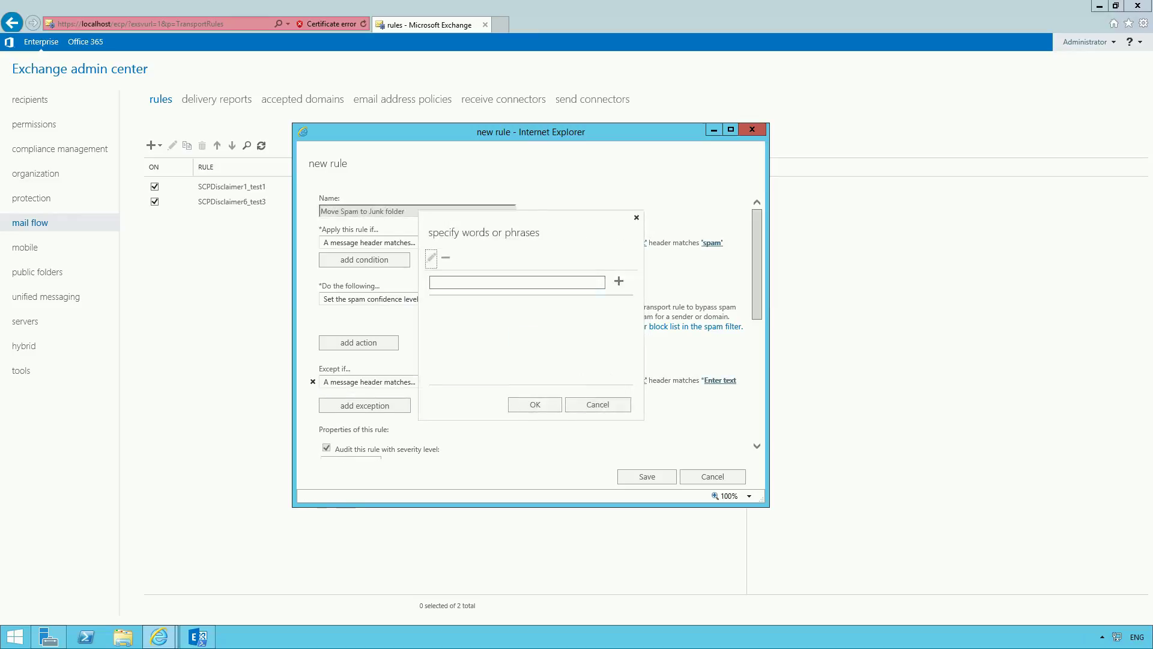
text(not spam)
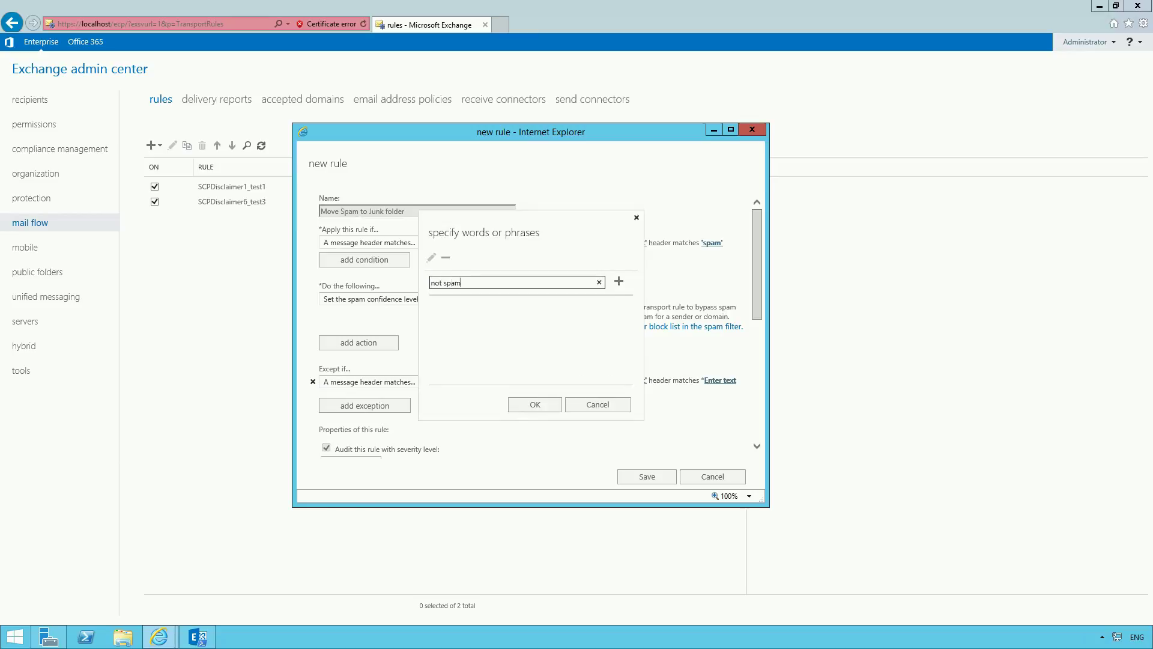
click(618, 281)
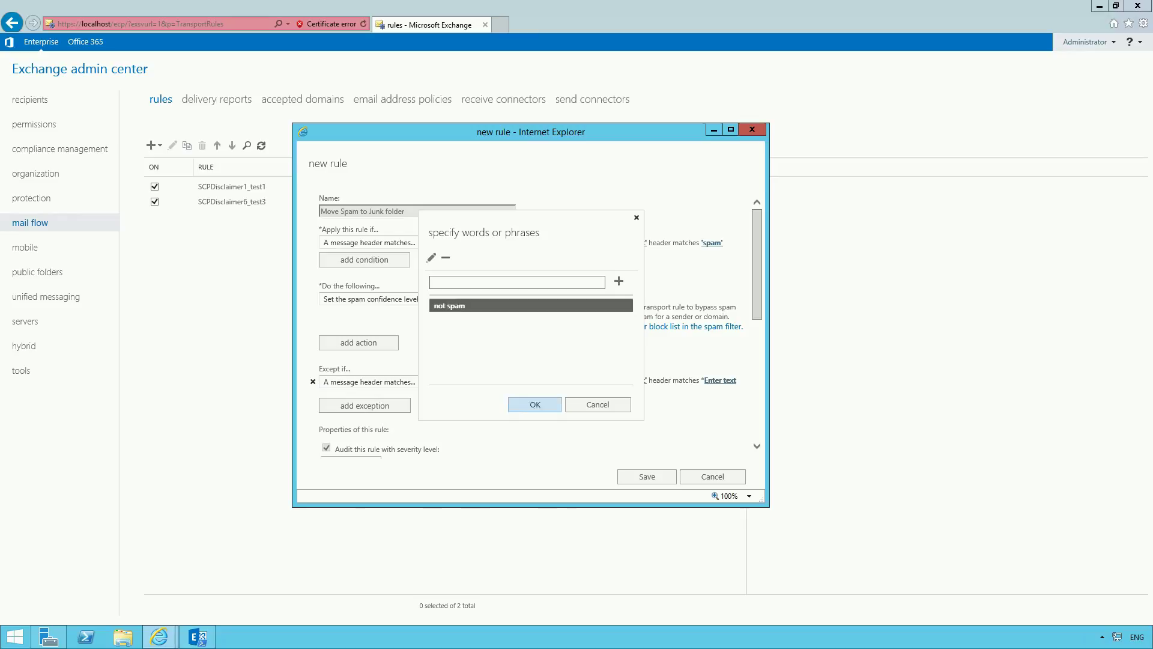
click(536, 404)
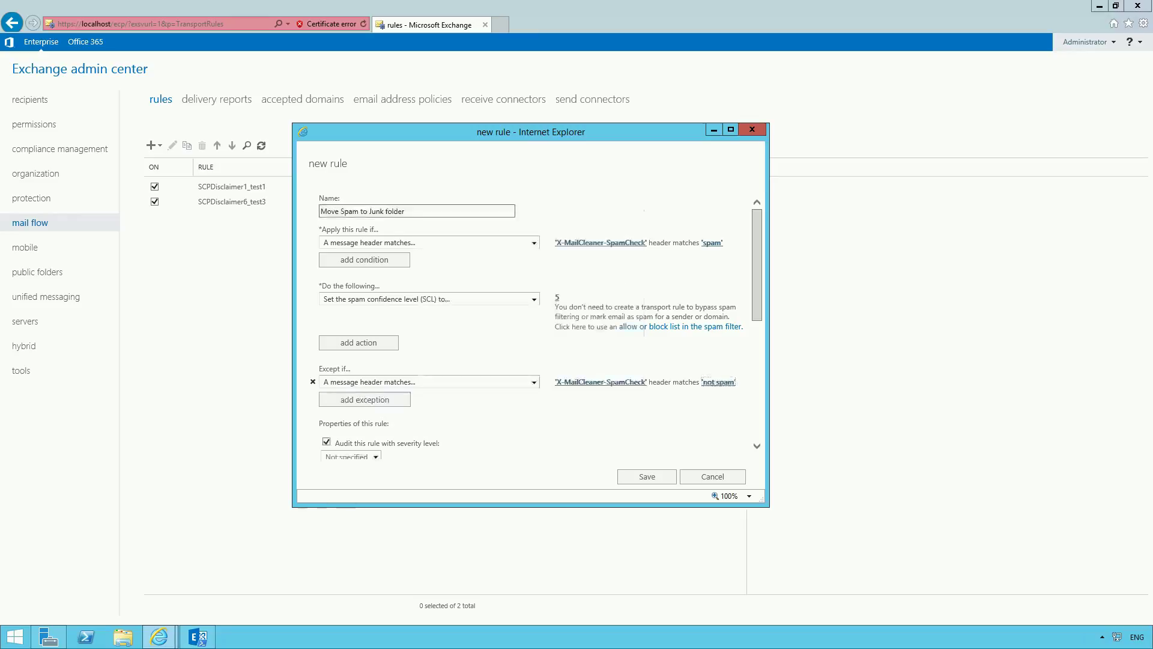
scroll(541, 361, down, 5)
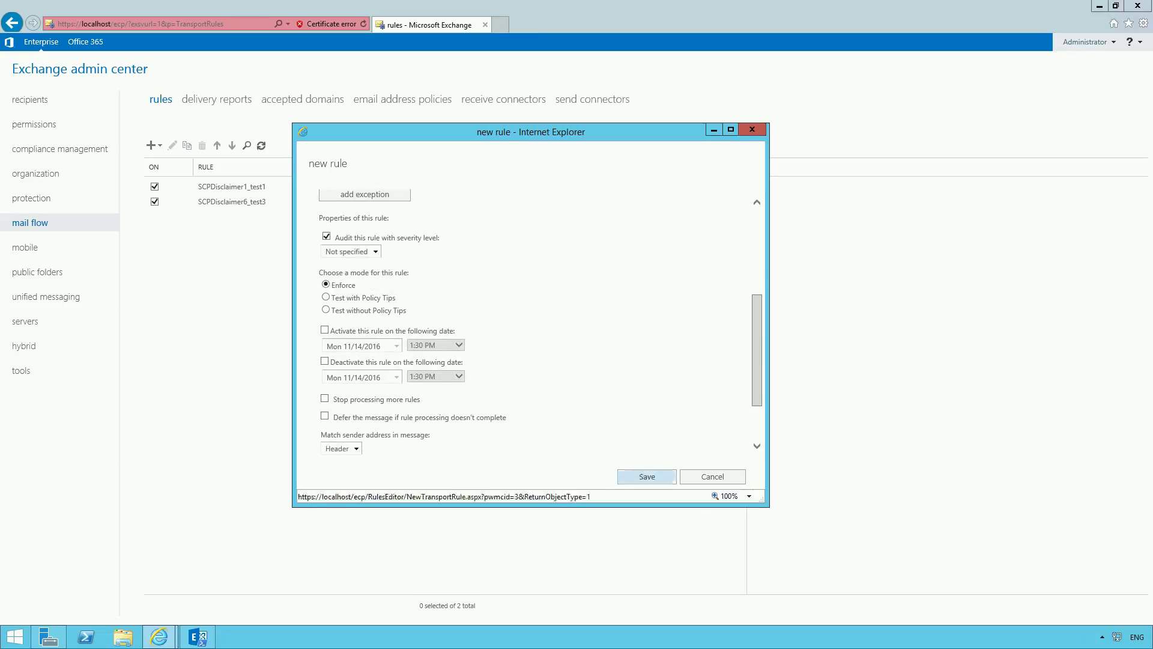
click(647, 476)
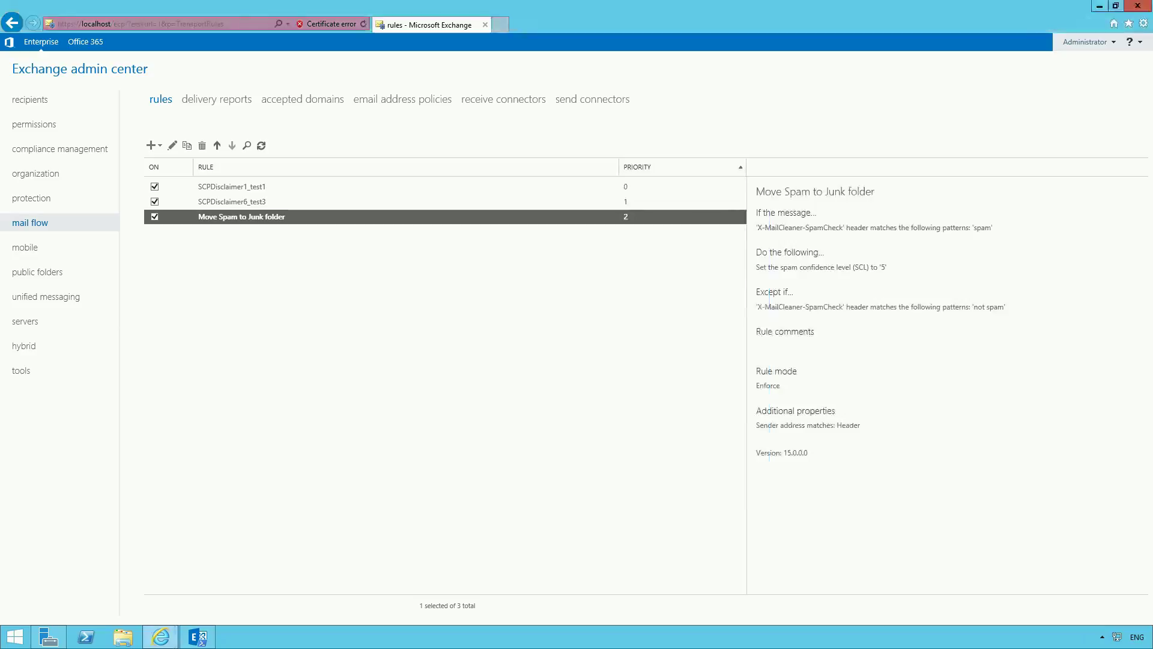
Raise the Move Spam to Junk folder rule to priority 0, then deselect it
click(188, 145)
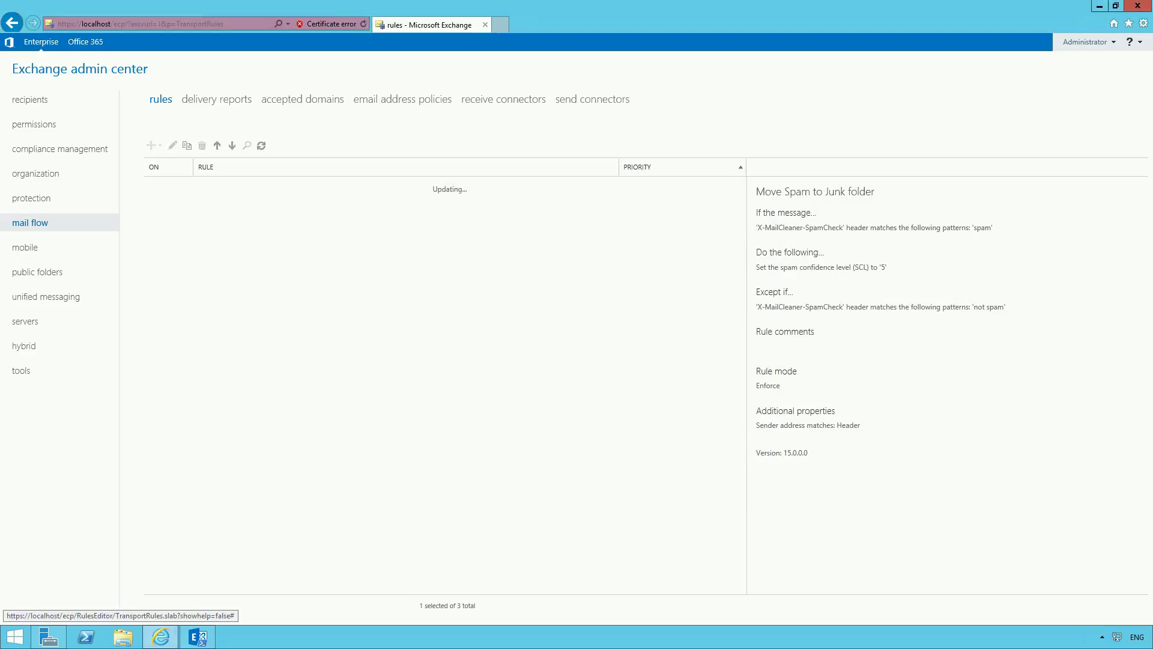
click(217, 145)
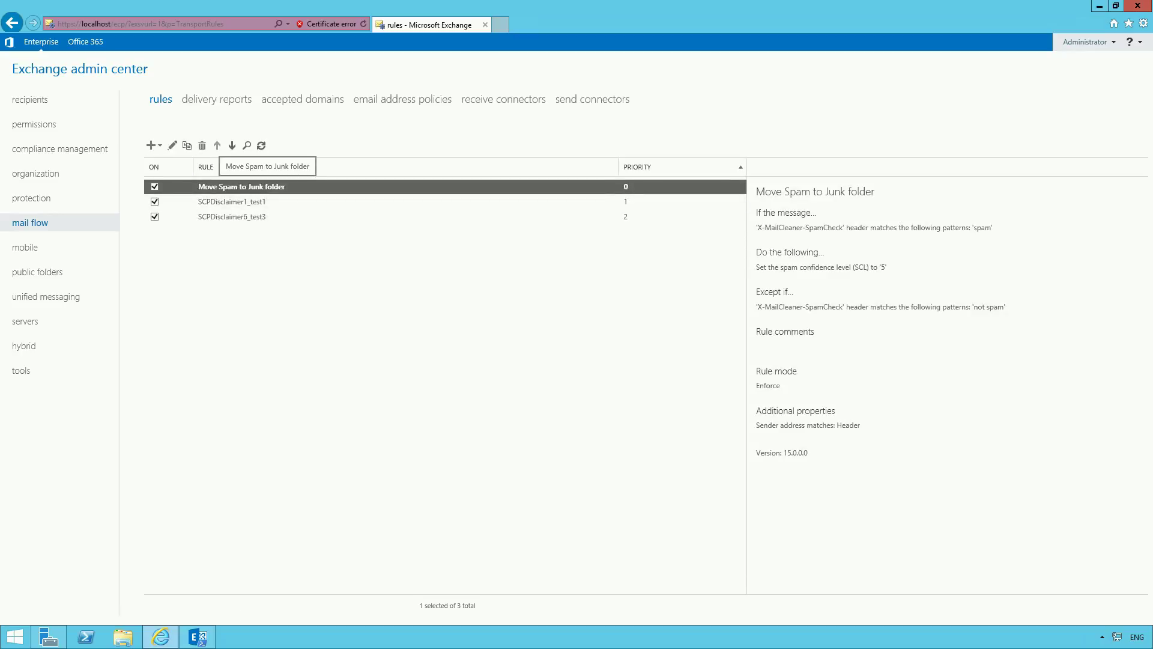
click(446, 361)
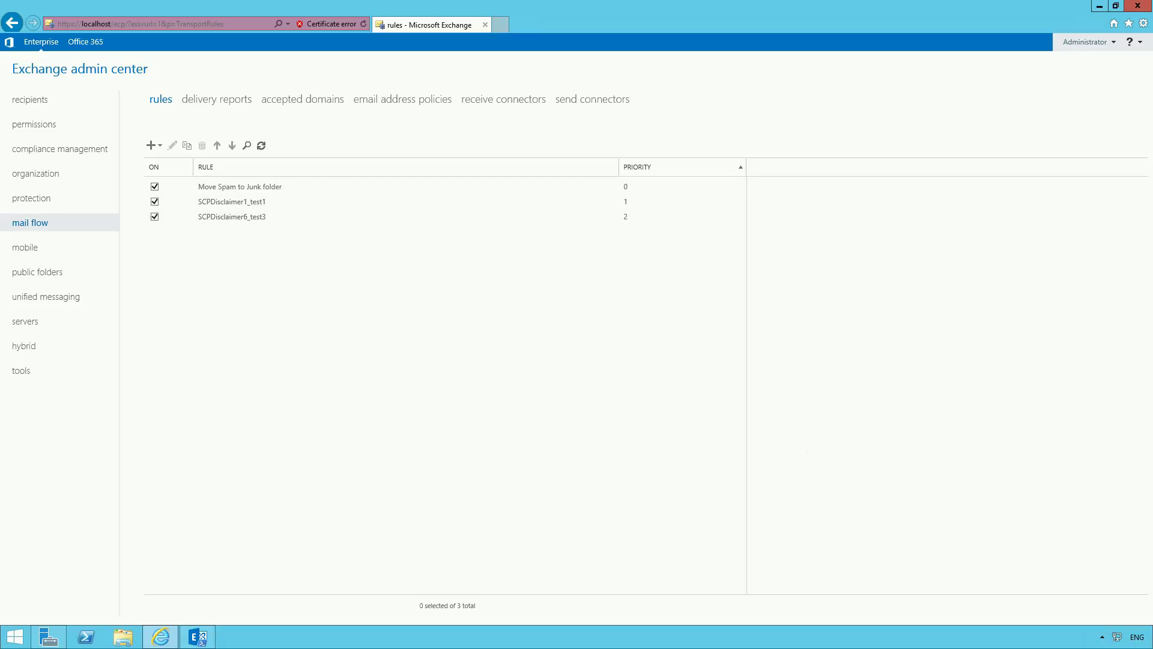